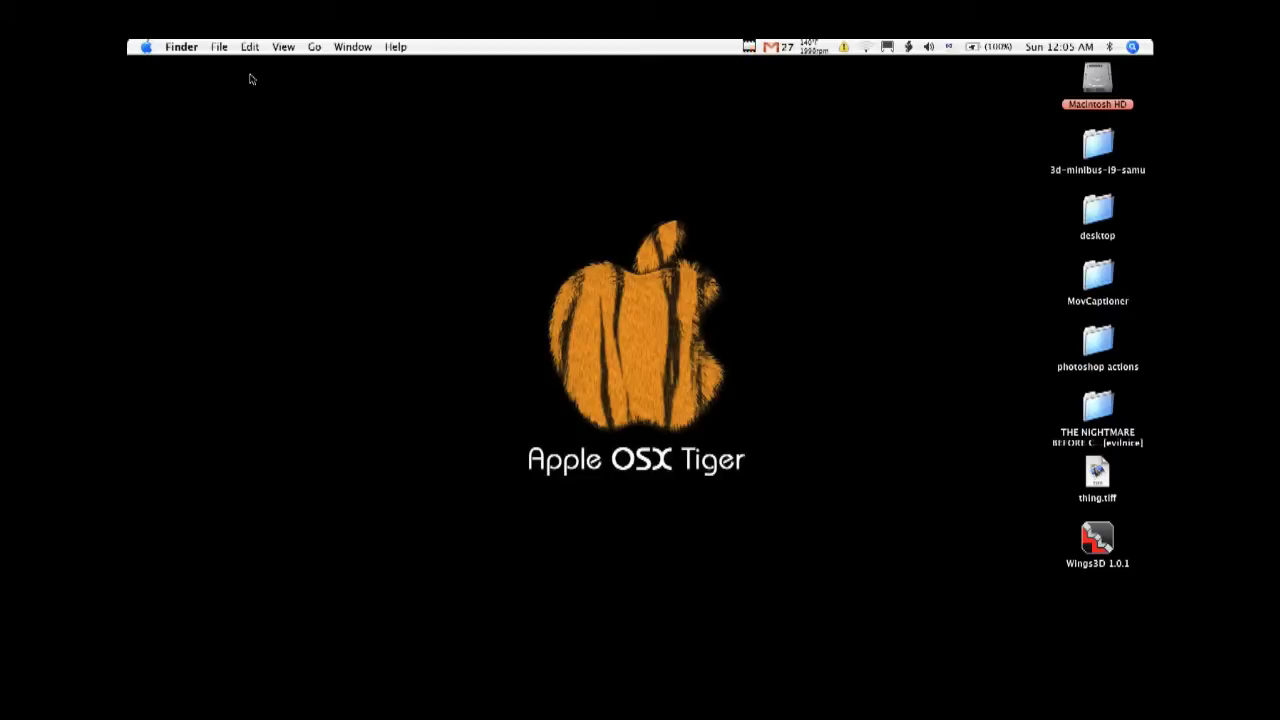
Step: From the Apple menu, go to System Preferences and show the Application Enhancer pane
left_click(143, 46)
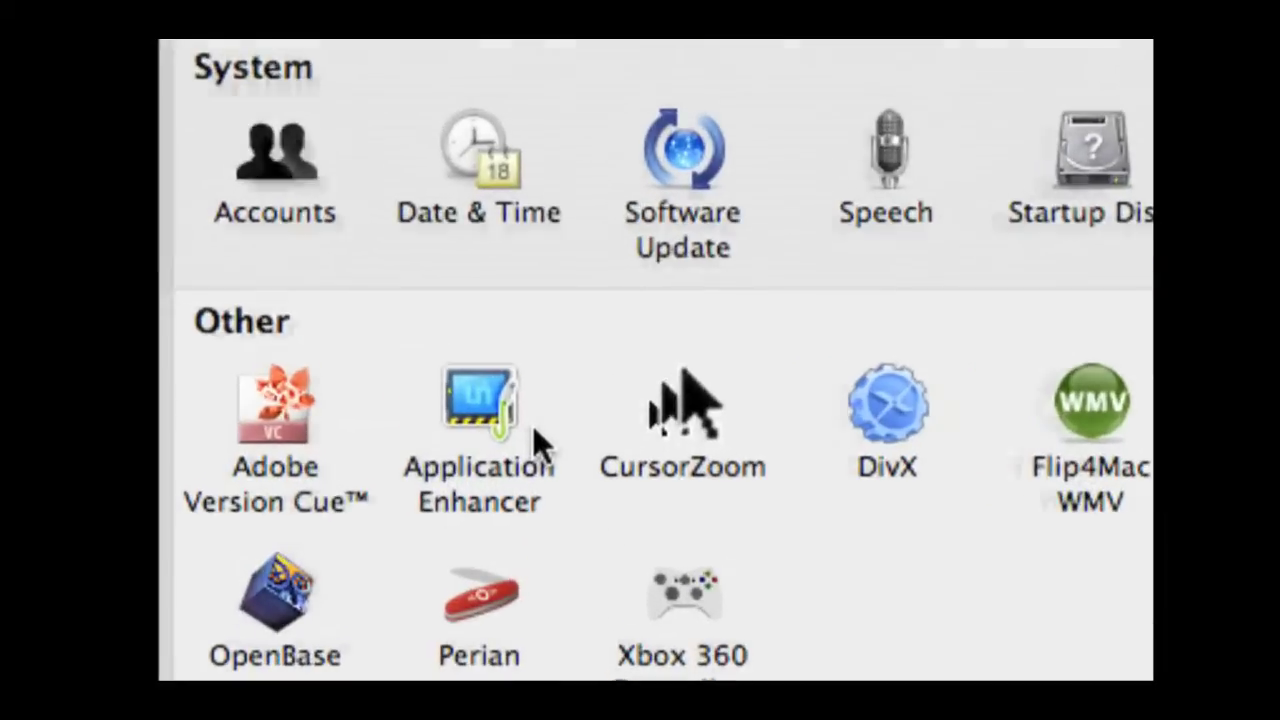
left_click(524, 414)
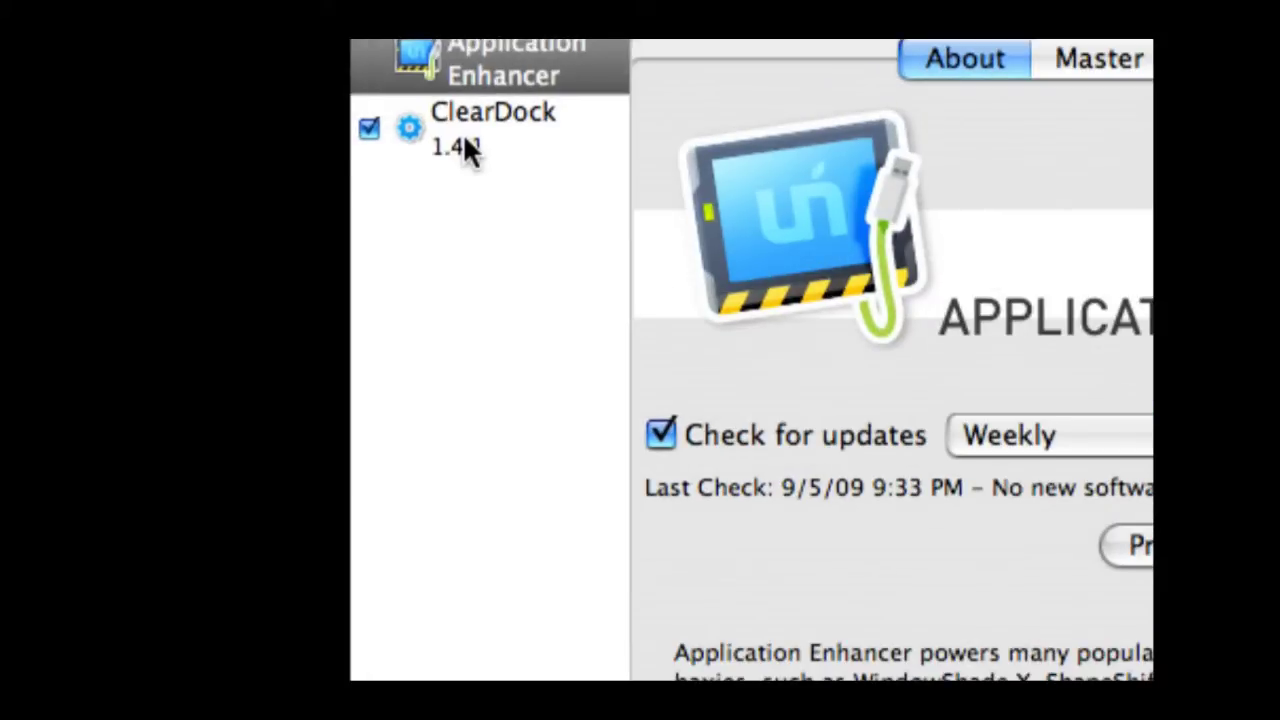
left_click(465, 140)
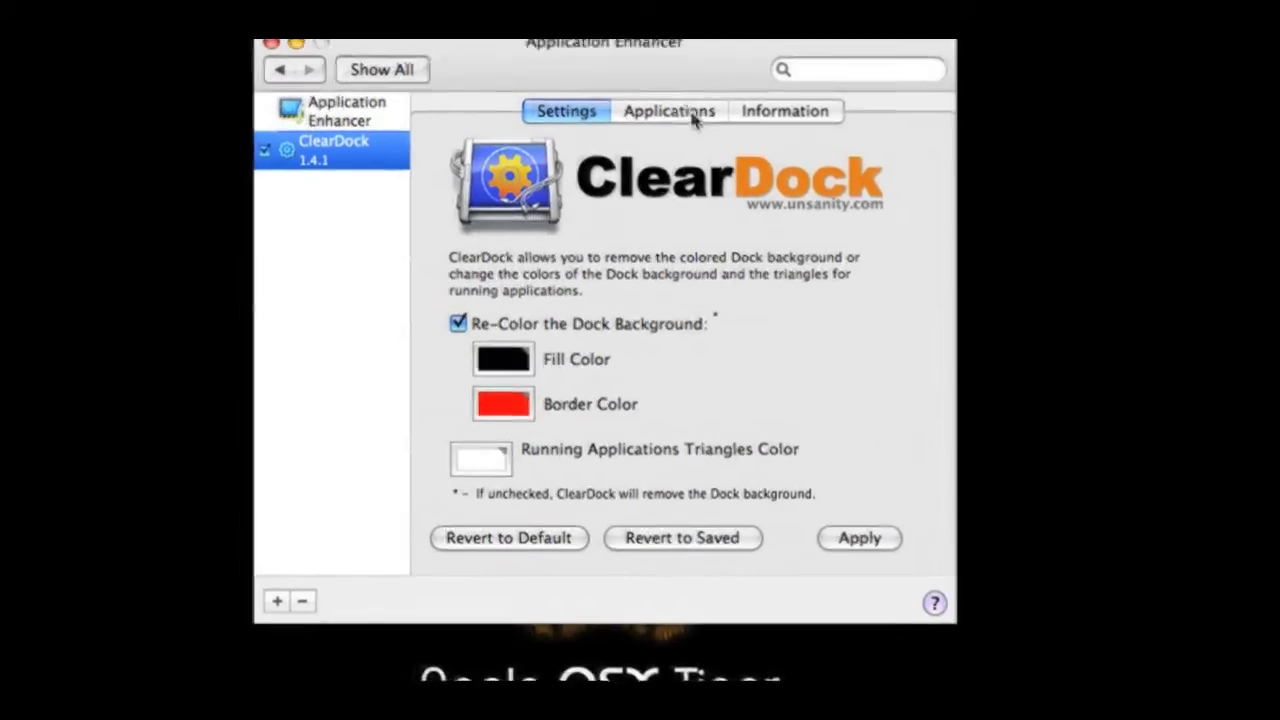
left_click(662, 104)
left_click(779, 116)
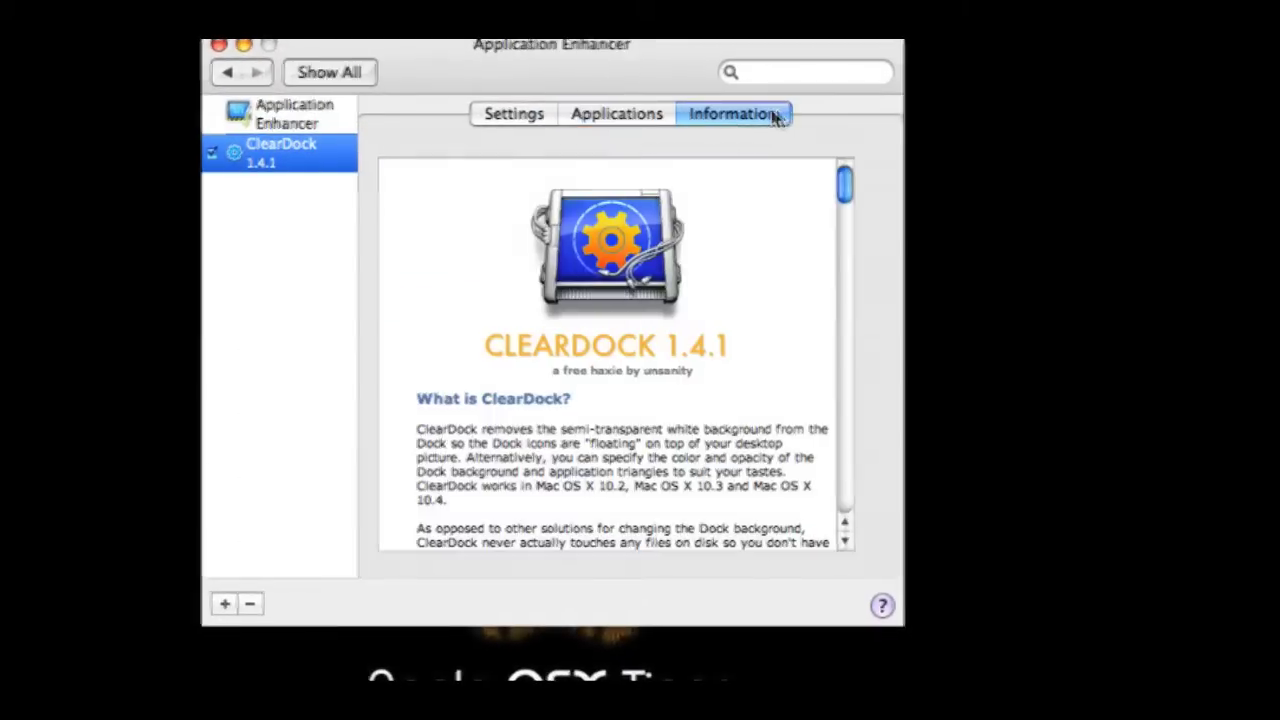
left_click(687, 115)
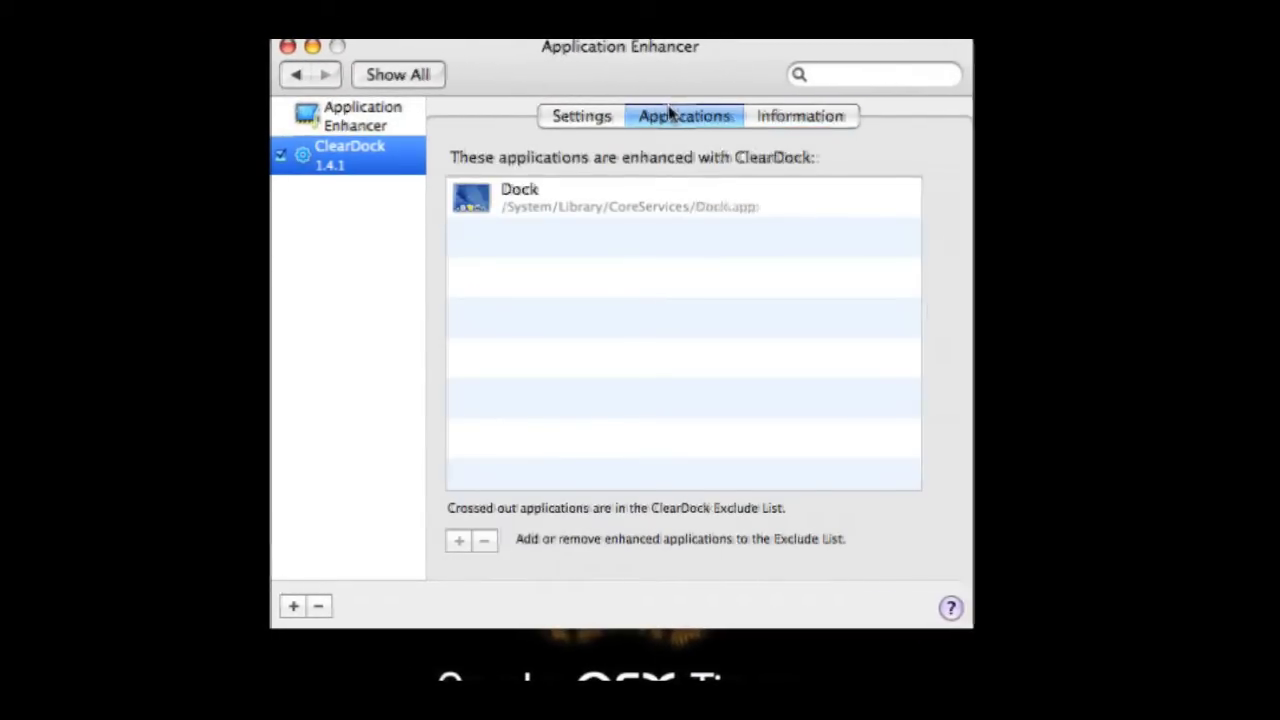
left_click(618, 116)
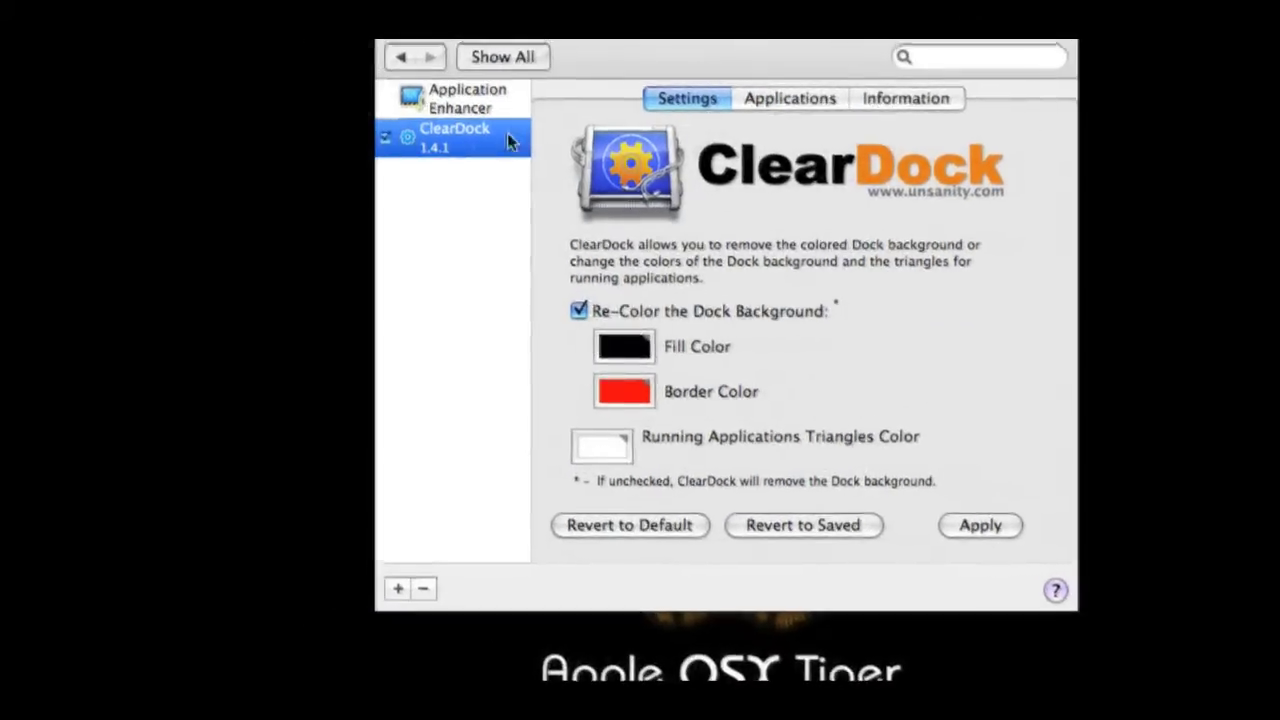
left_click(406, 116)
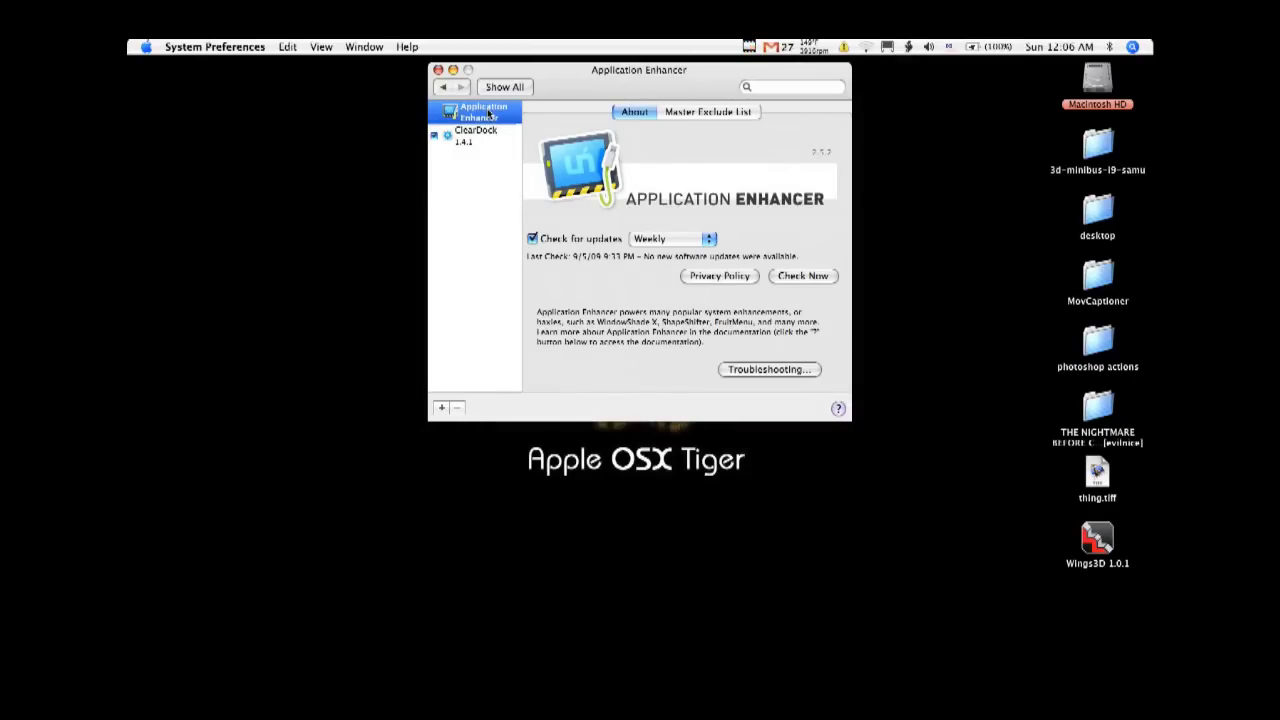
Step: Relaunch System Preferences and show ClearDock's colour settings under Application Enhancer
key("super+q")
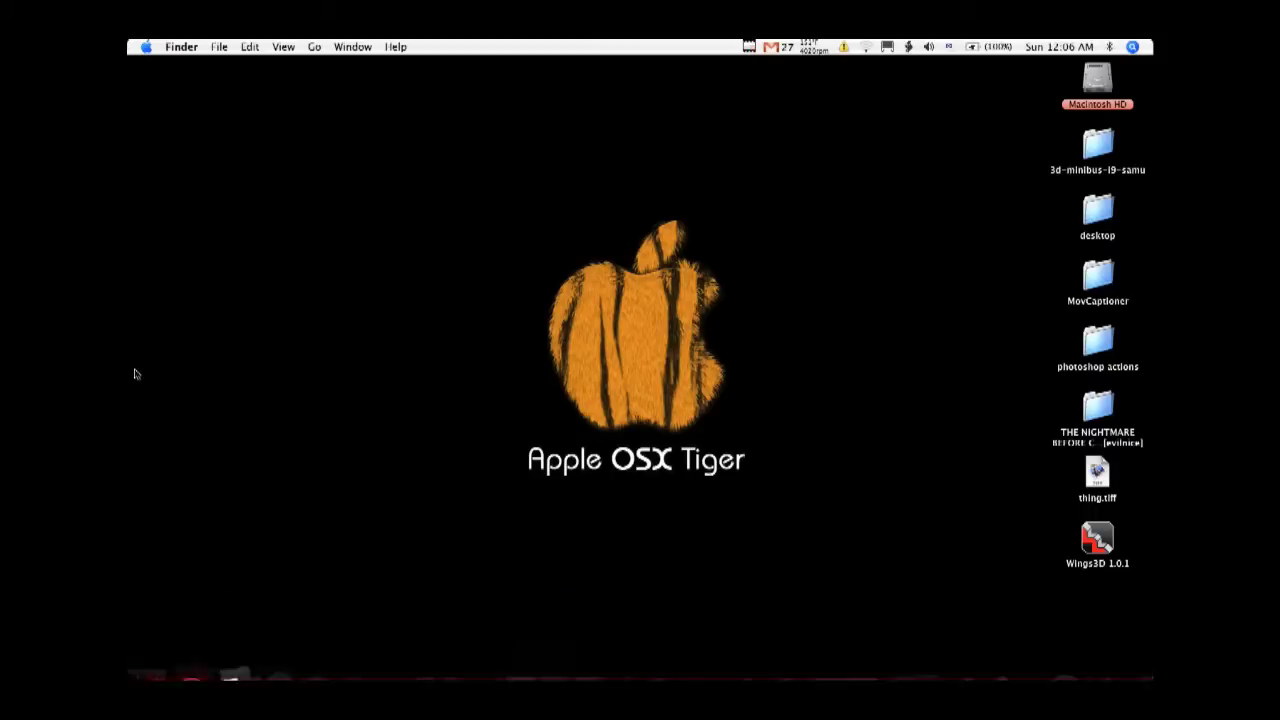
left_click(146, 46)
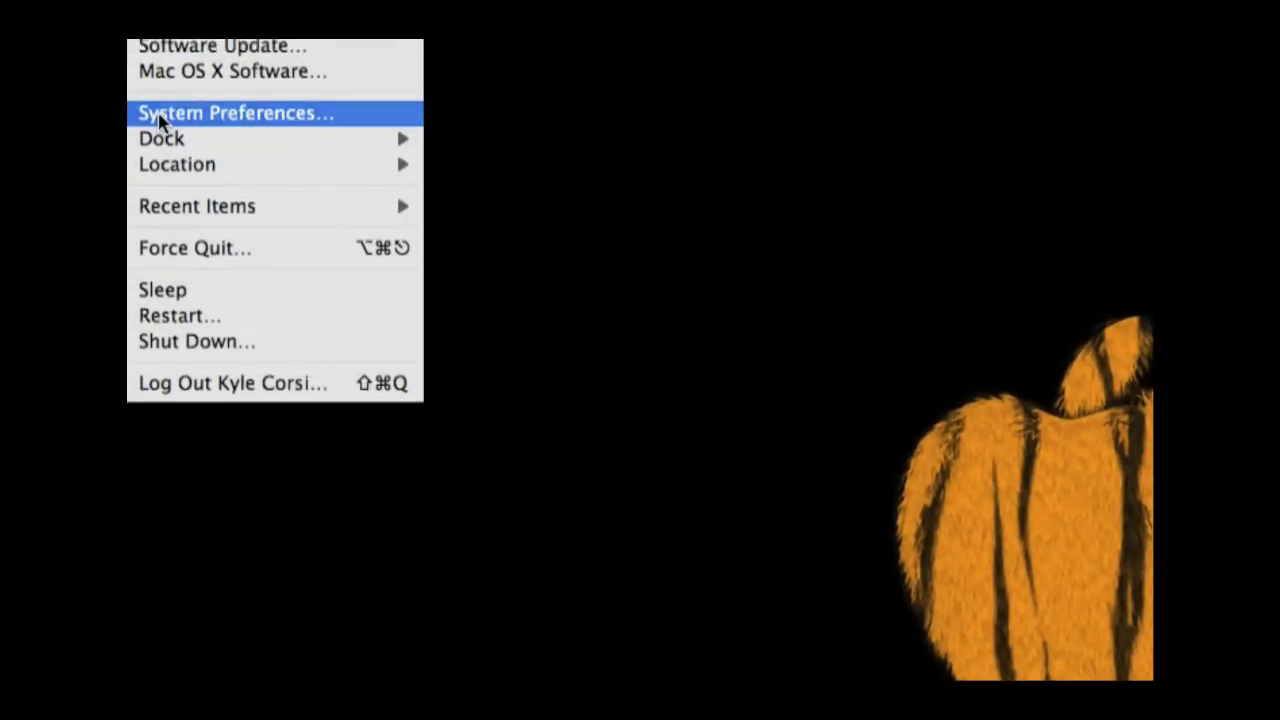
left_click(160, 118)
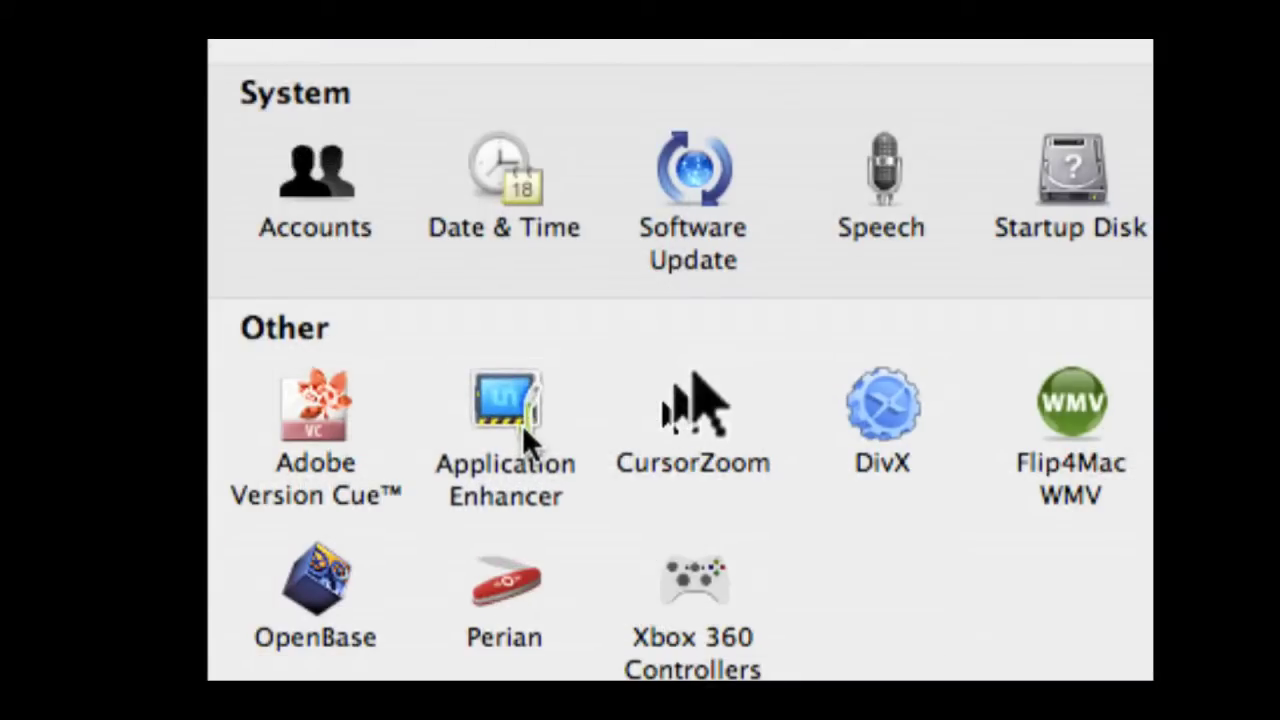
left_click(523, 426)
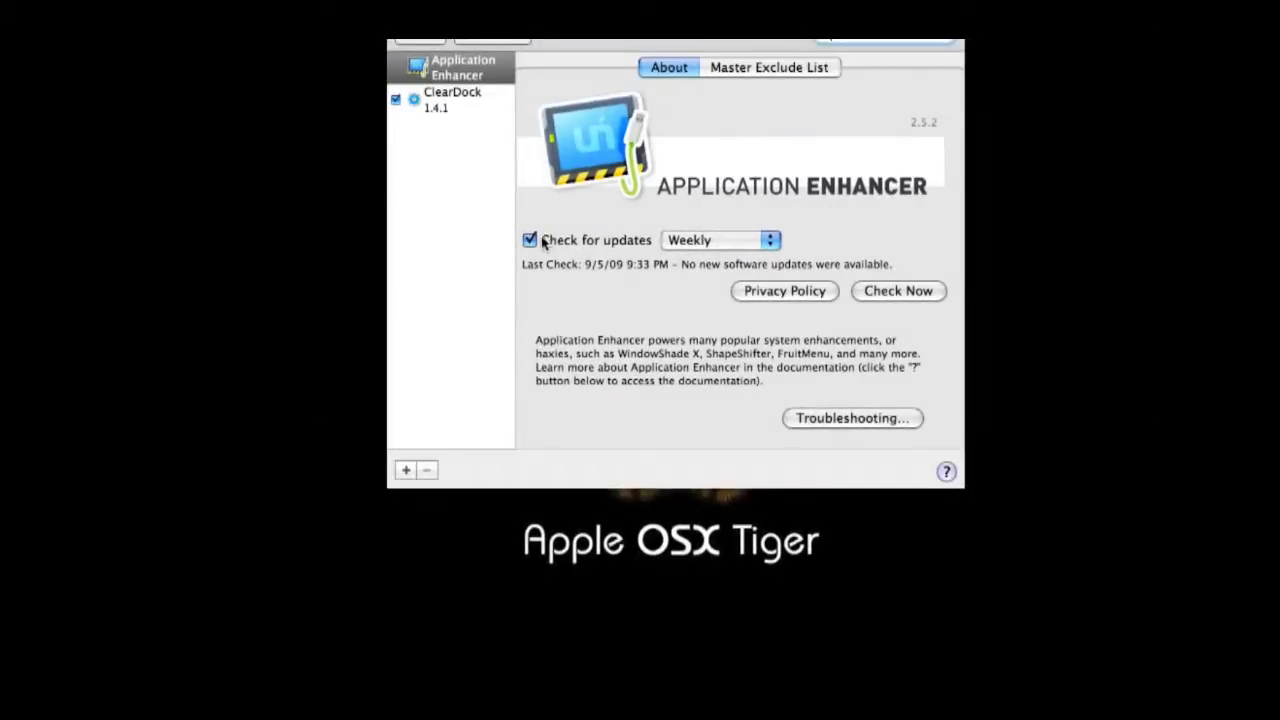
left_click(466, 108)
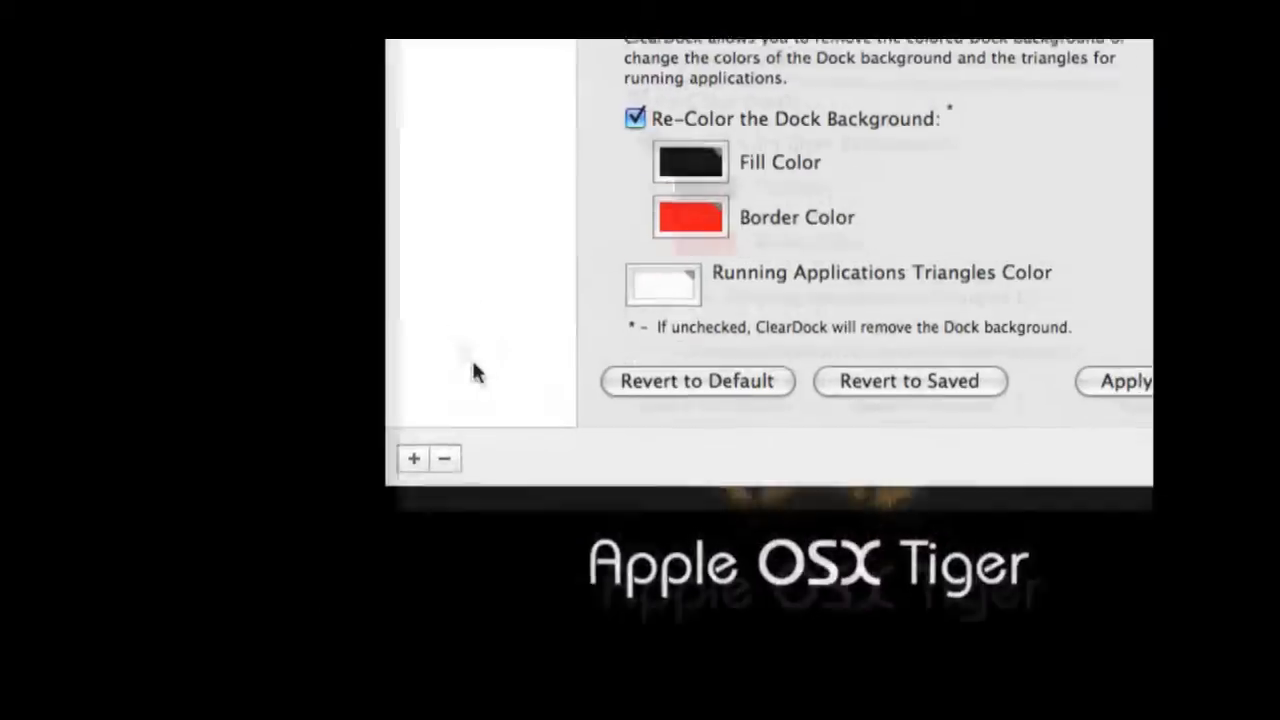
Step: Change the ClearDock fill colour to Purple and apply it to the Dock
left_click(582, 262)
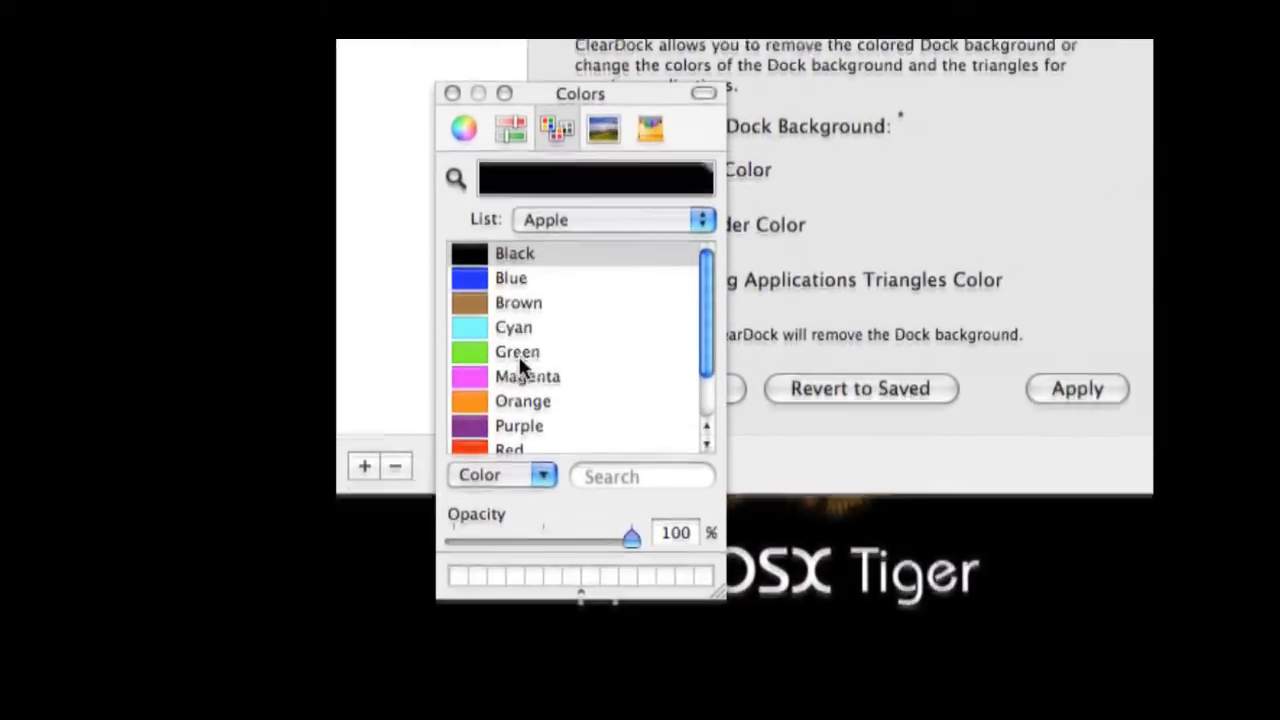
left_click(518, 386)
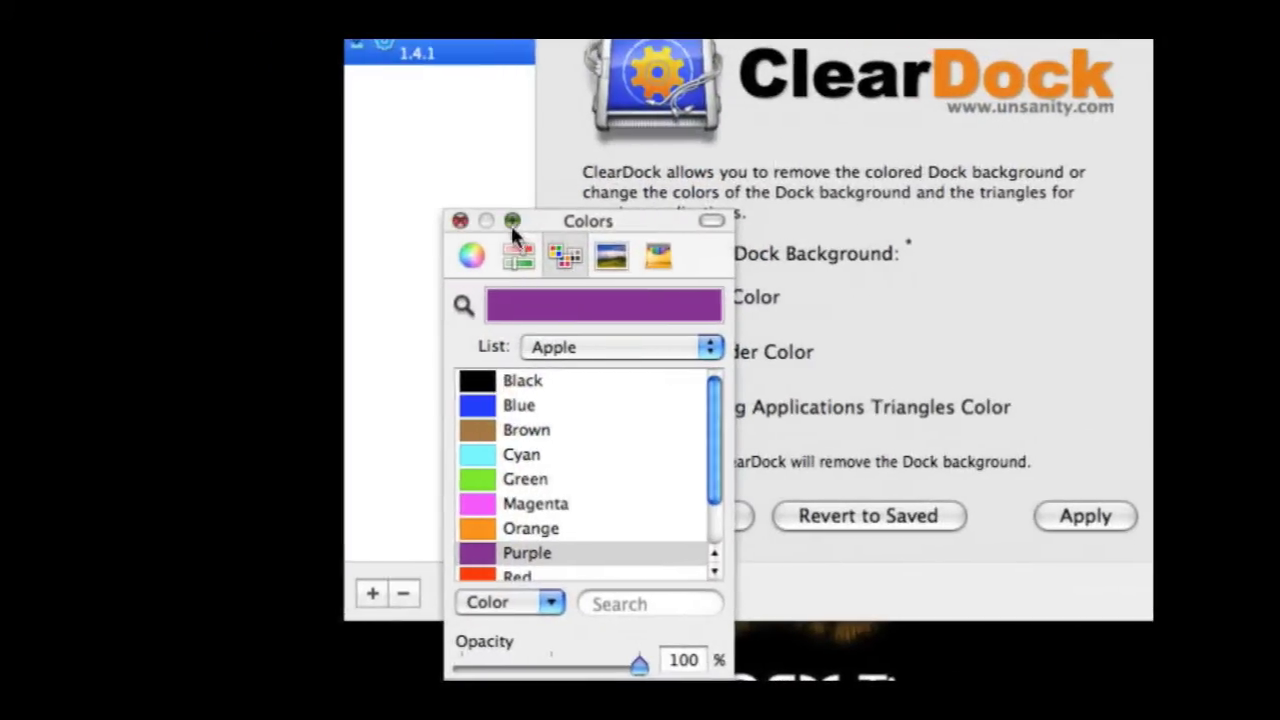
left_click(336, 197)
left_click(1116, 522)
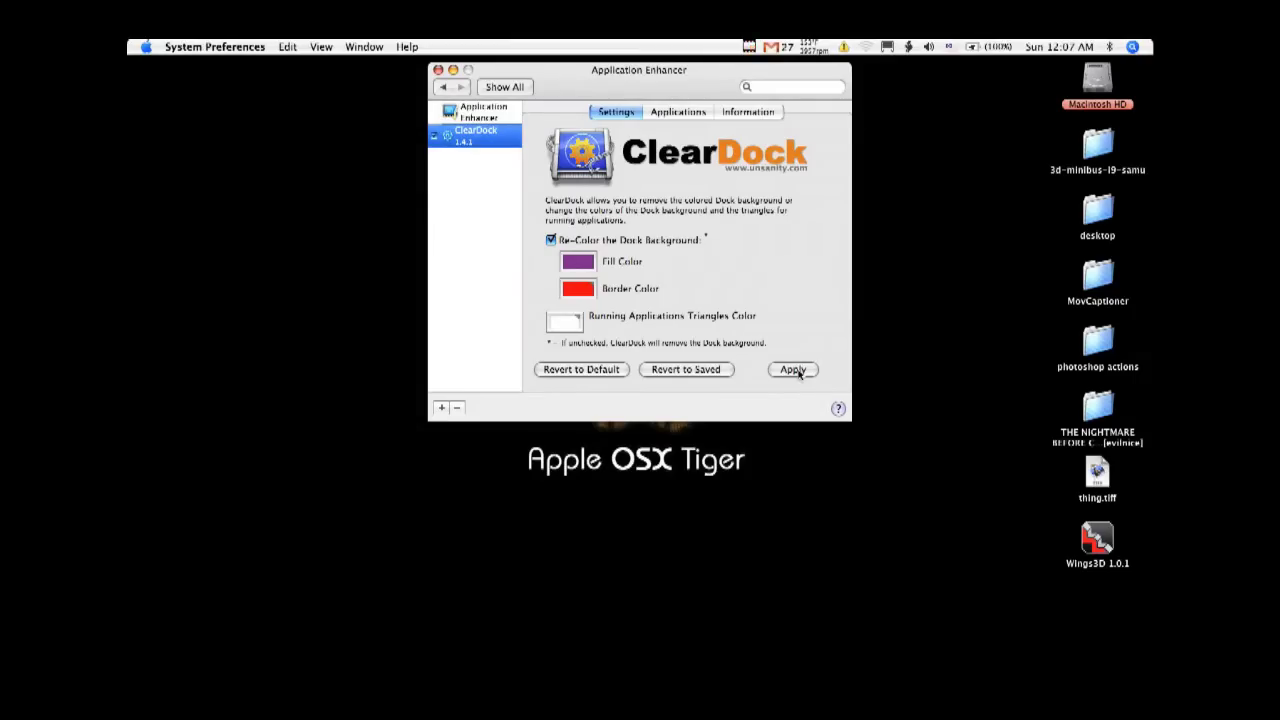
mouse_move(555, 678)
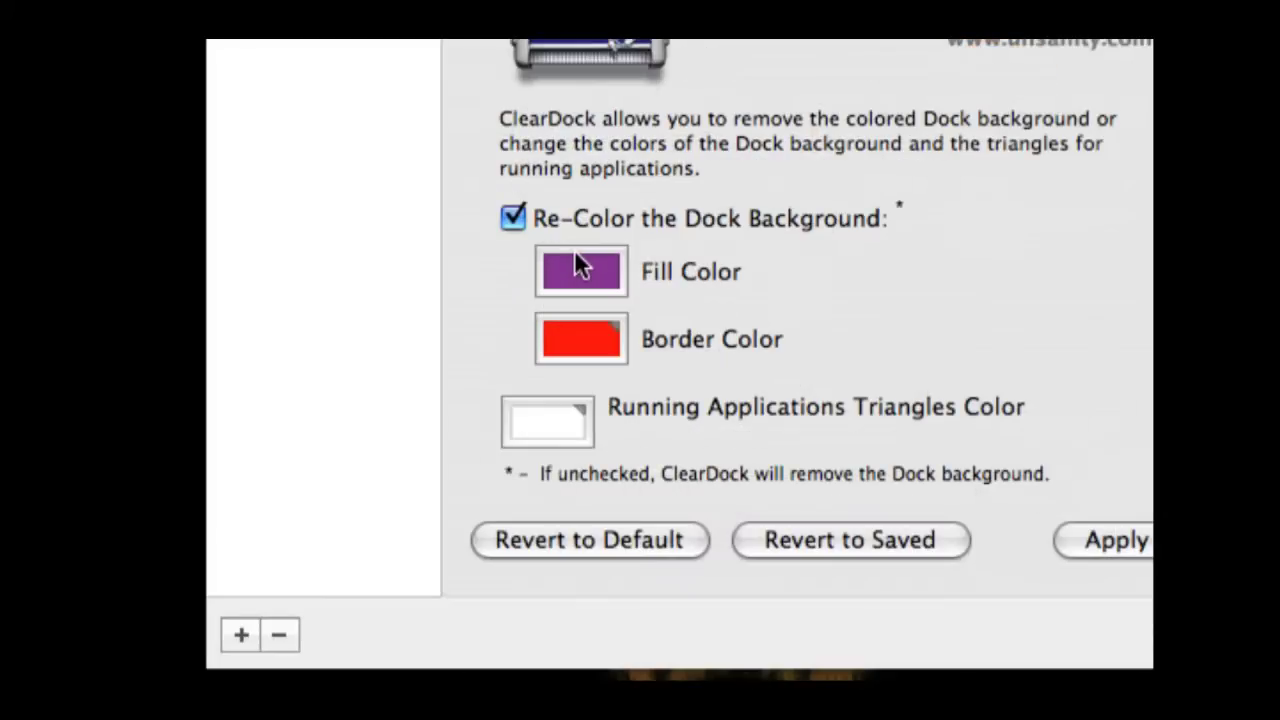
left_click(577, 260)
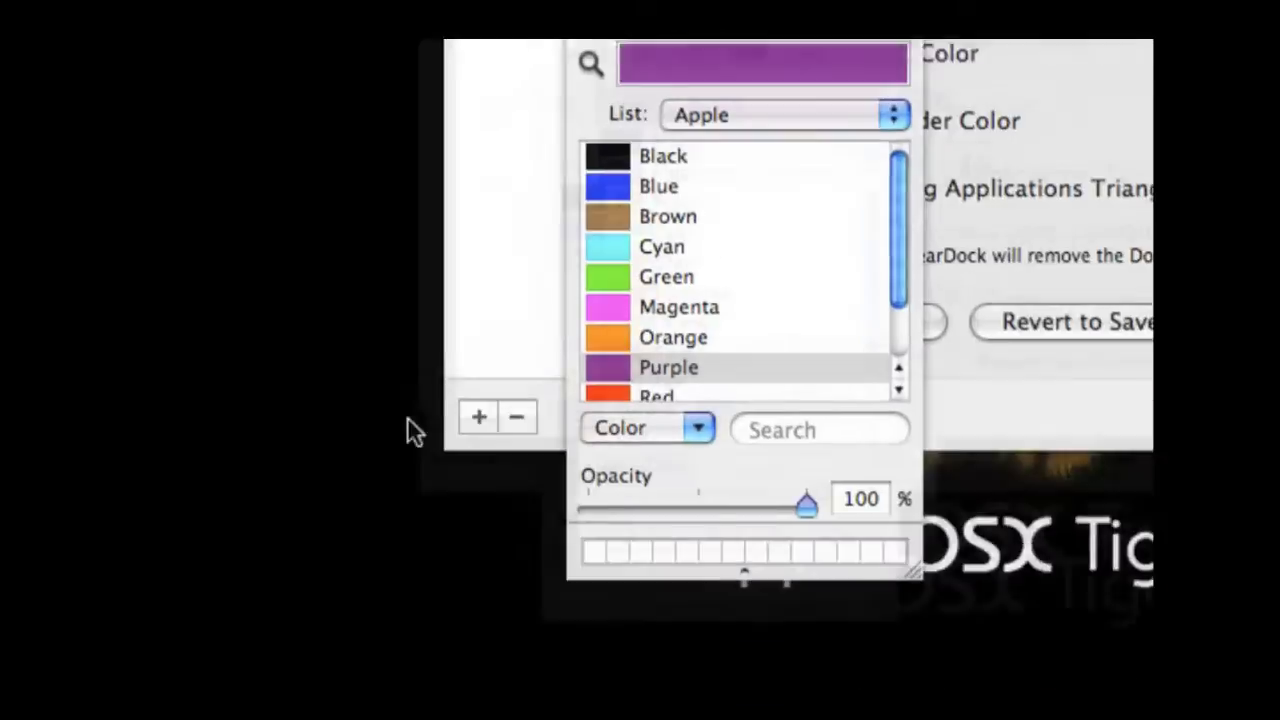
Step: Pick a green shade from the Image Palettes spectrum as the fill colour and apply it
scroll(558, 340, "down", 3)
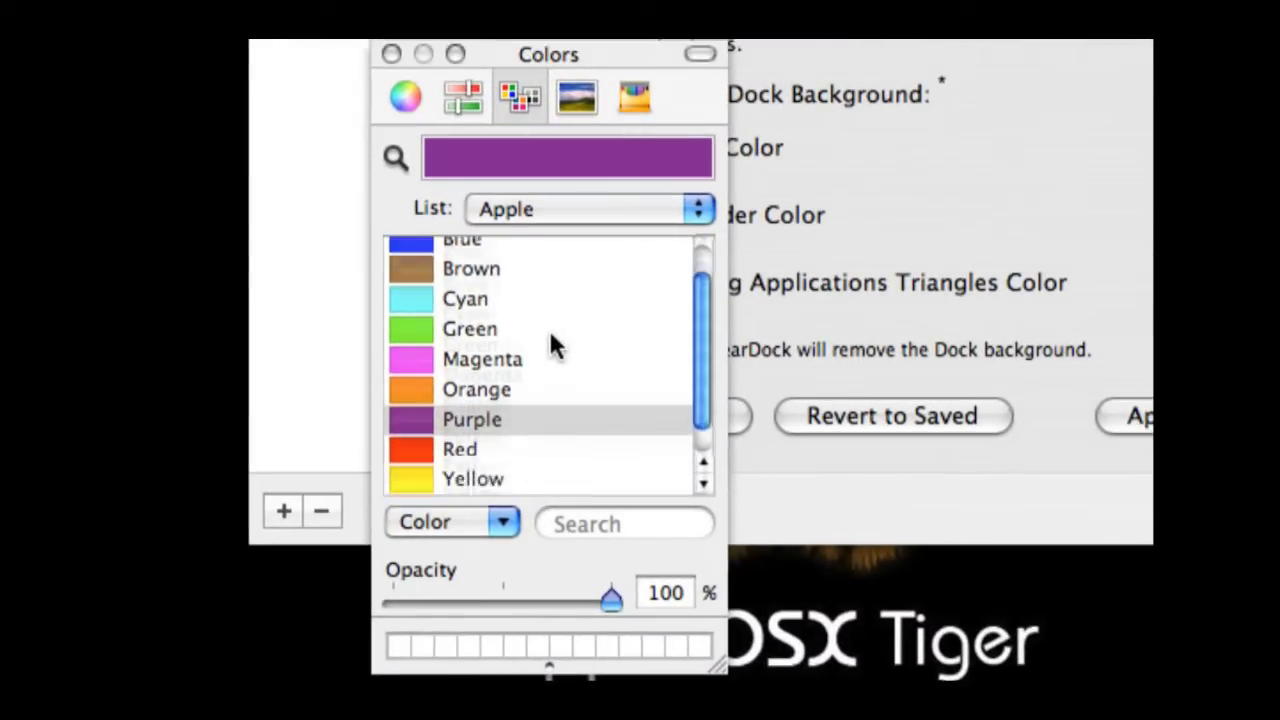
scroll(558, 340, "up", 3)
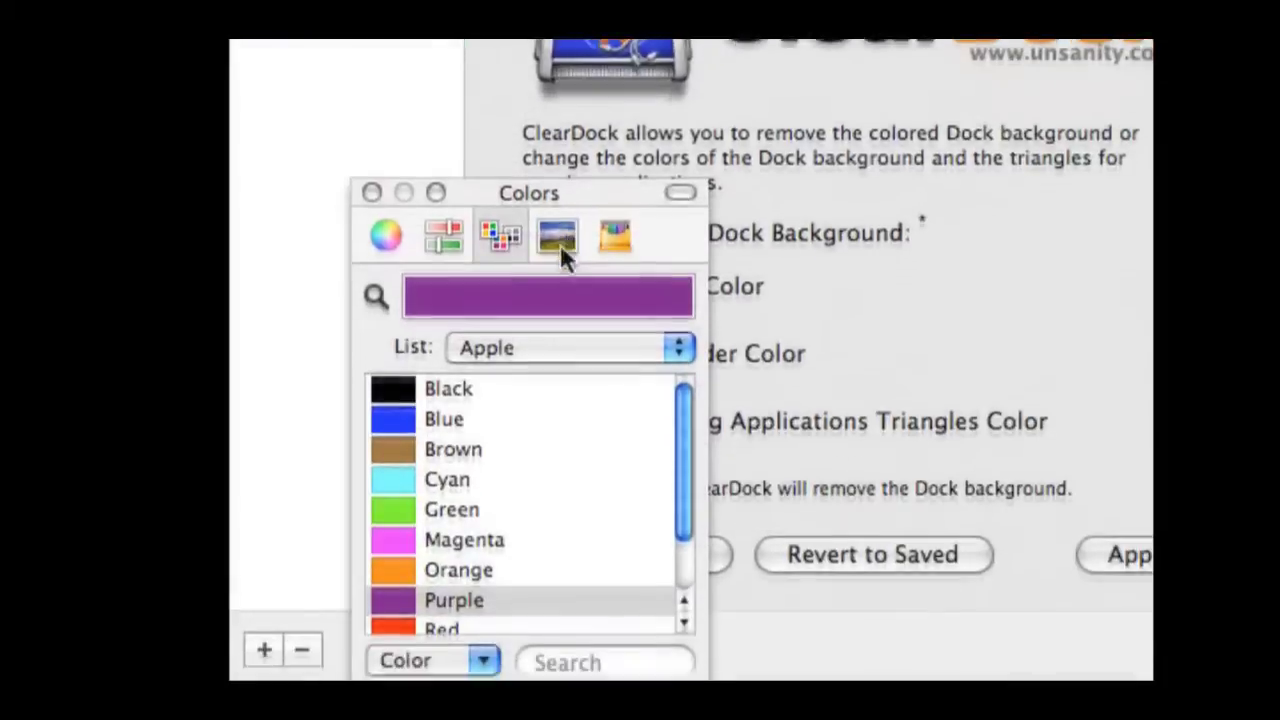
left_click(577, 97)
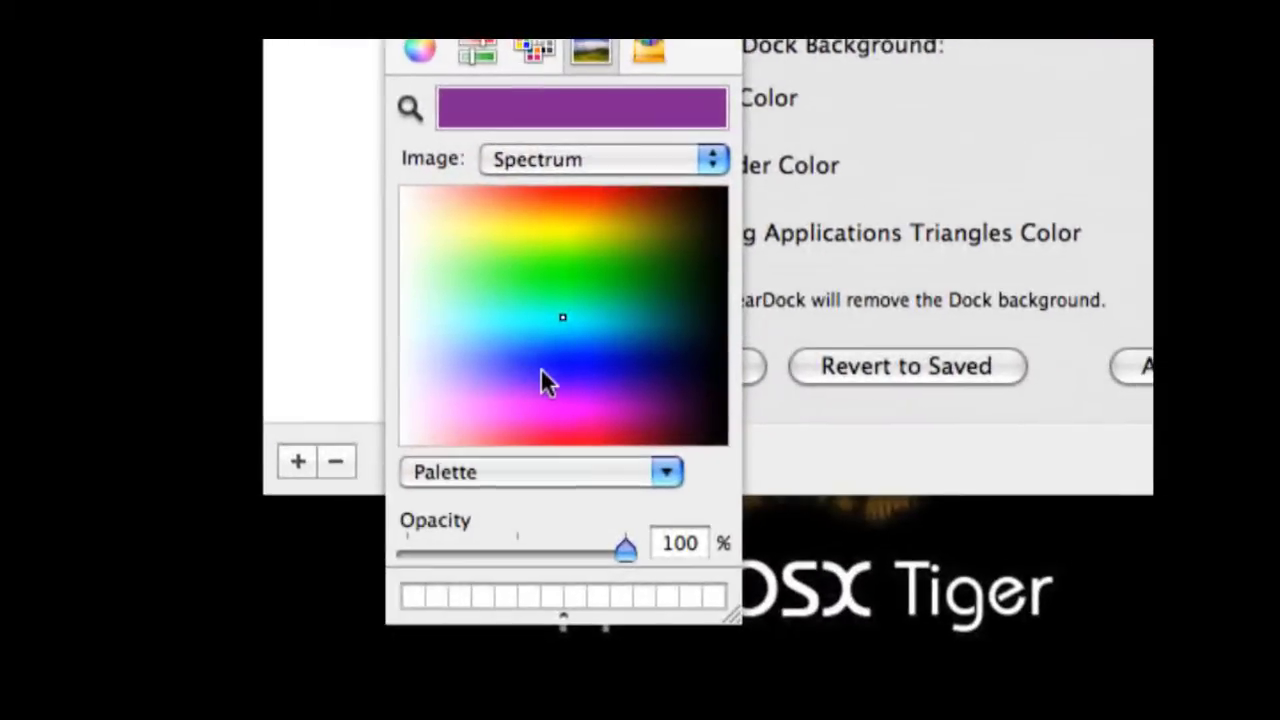
left_click_drag(520, 370, 565, 335)
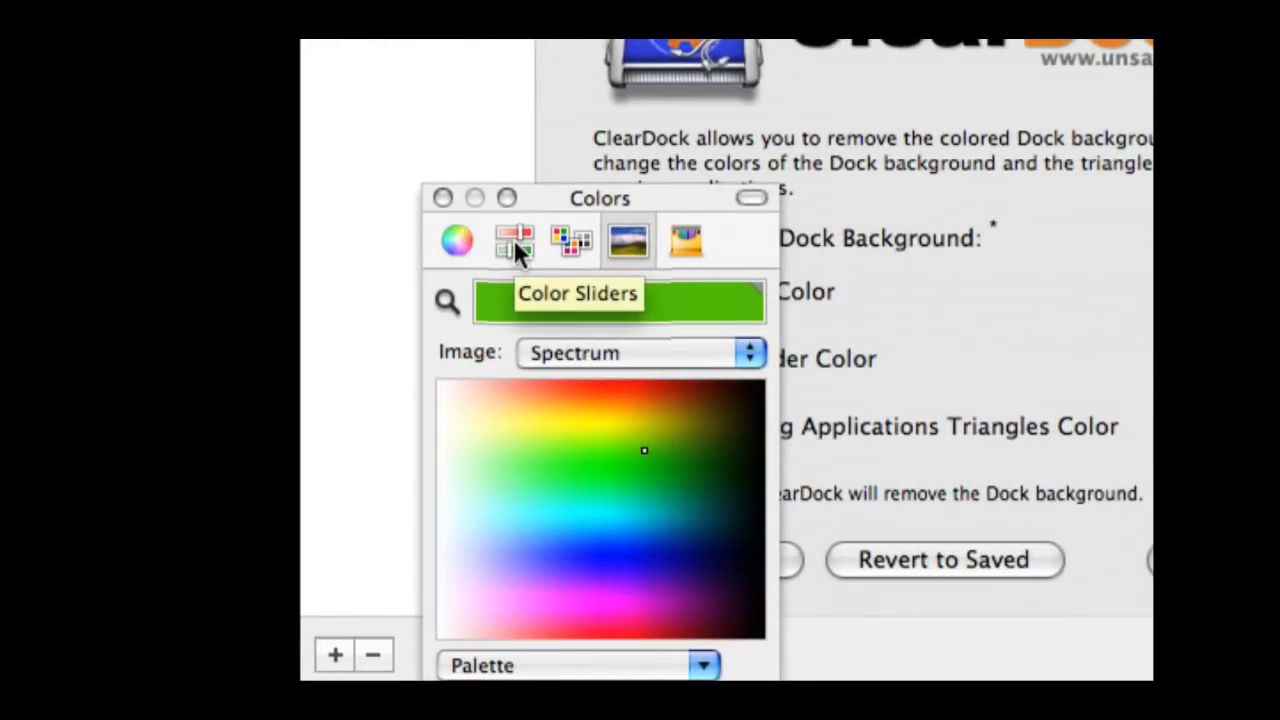
left_click(513, 239)
left_click(455, 242)
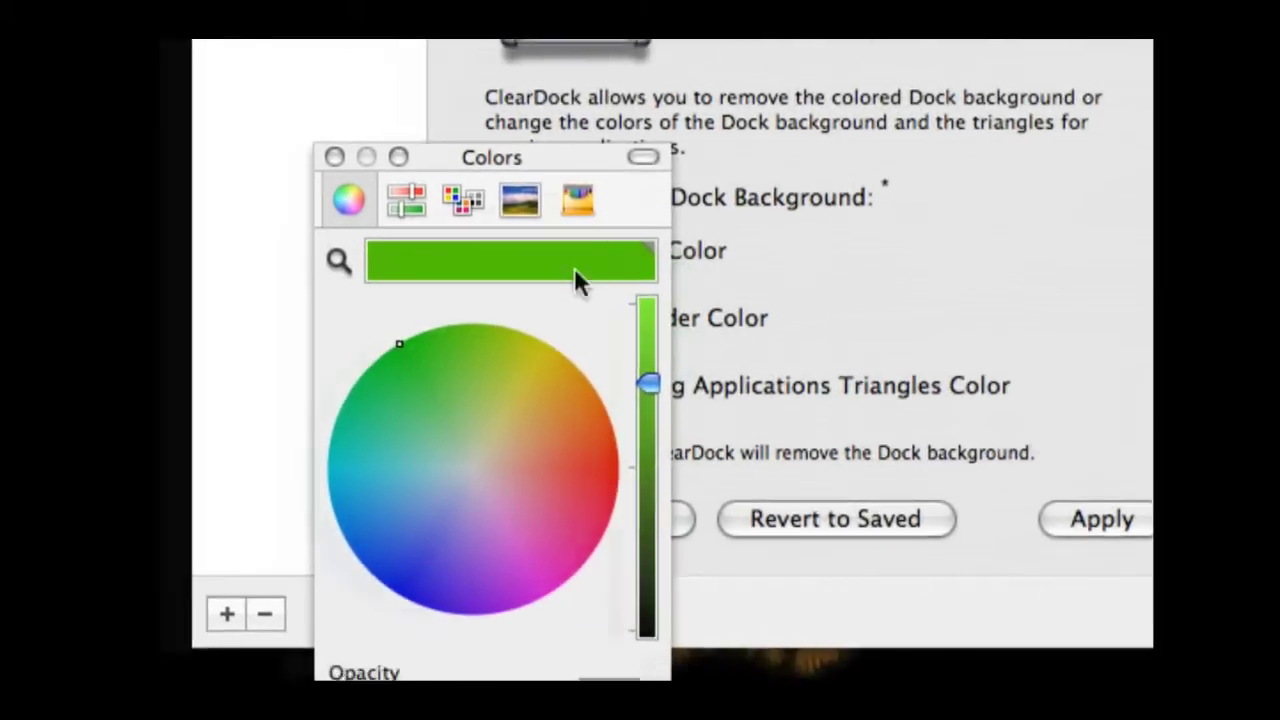
left_click(334, 157)
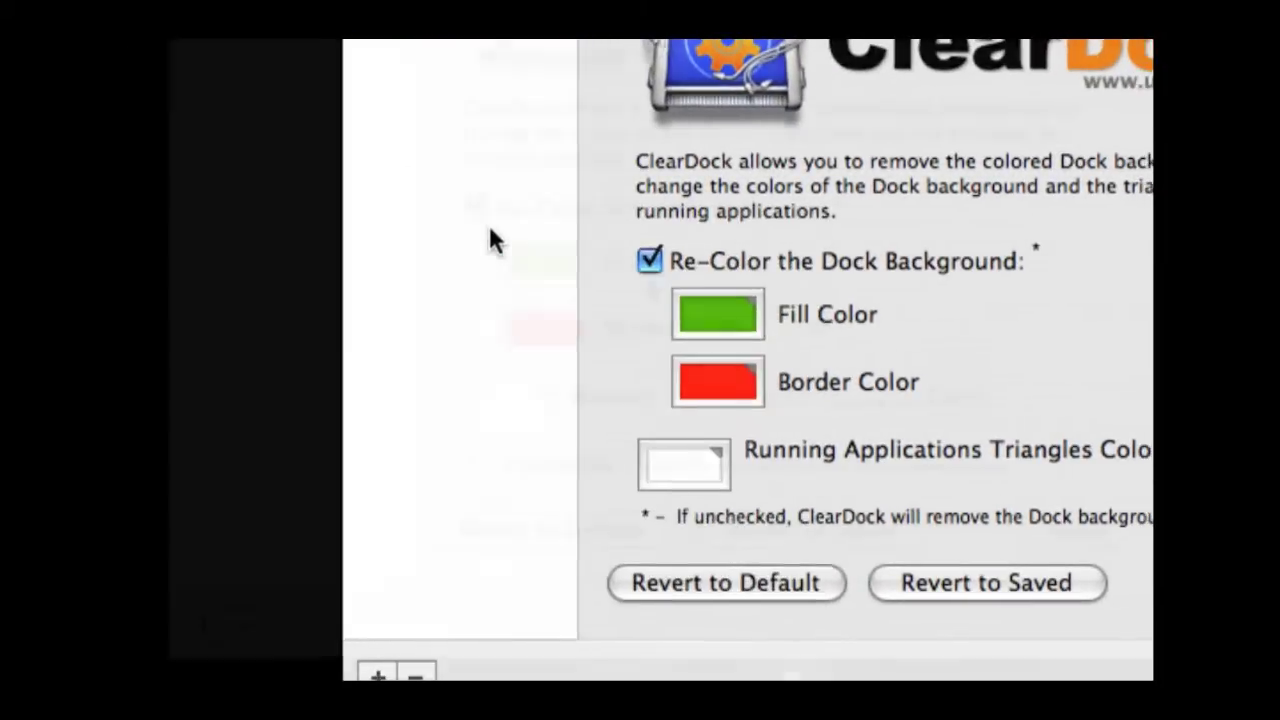
left_click(880, 334)
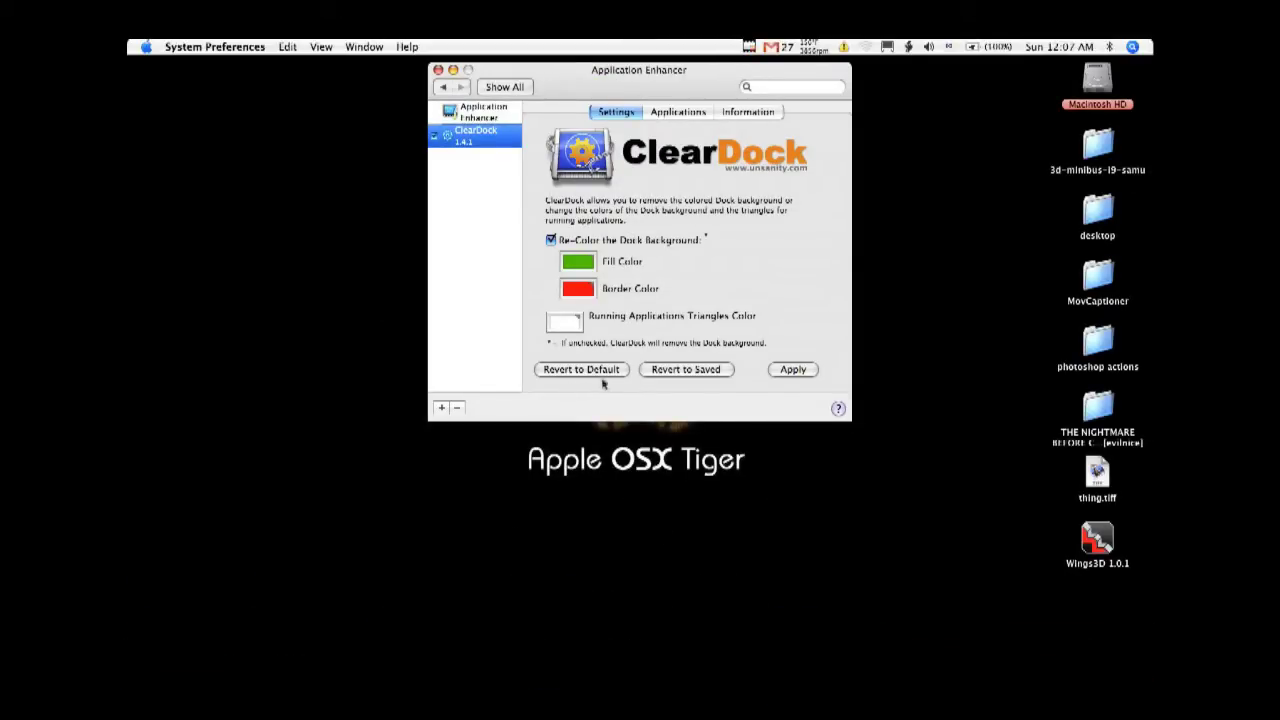
Step: Revert ClearDock to its default translucent grey fill and border with black triangles
left_click(610, 370)
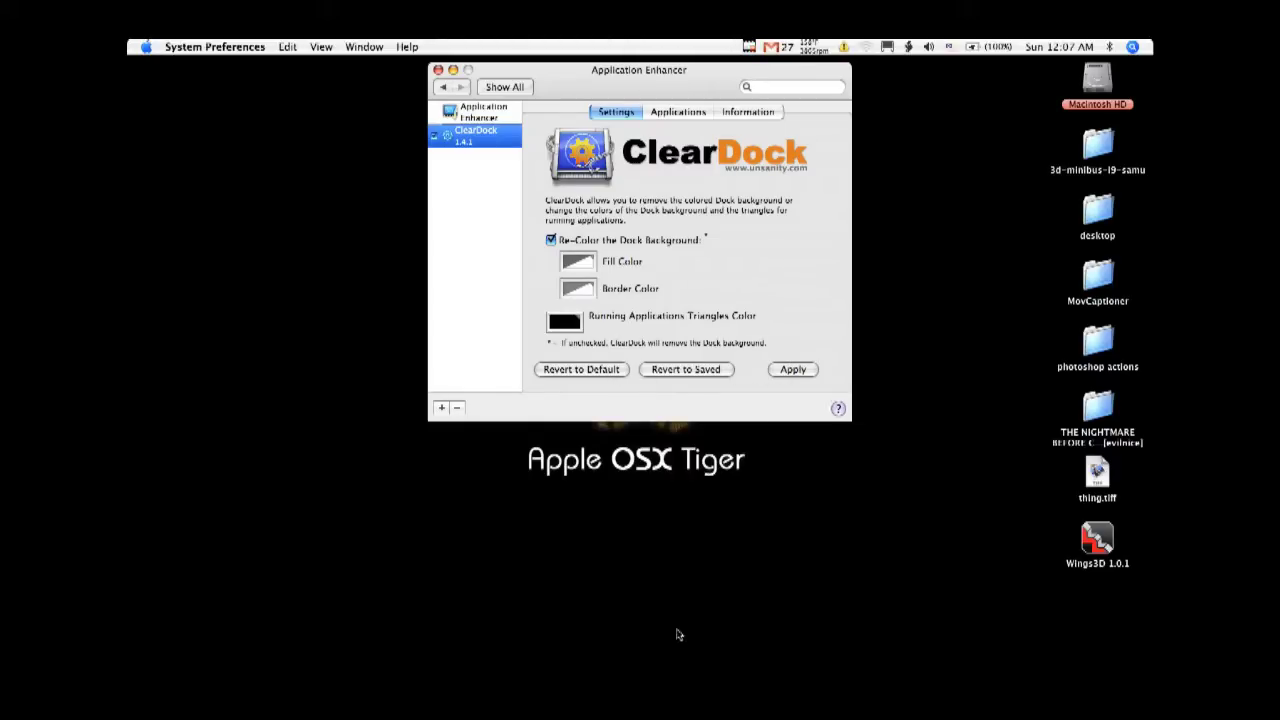
mouse_move(608, 678)
left_click(578, 262)
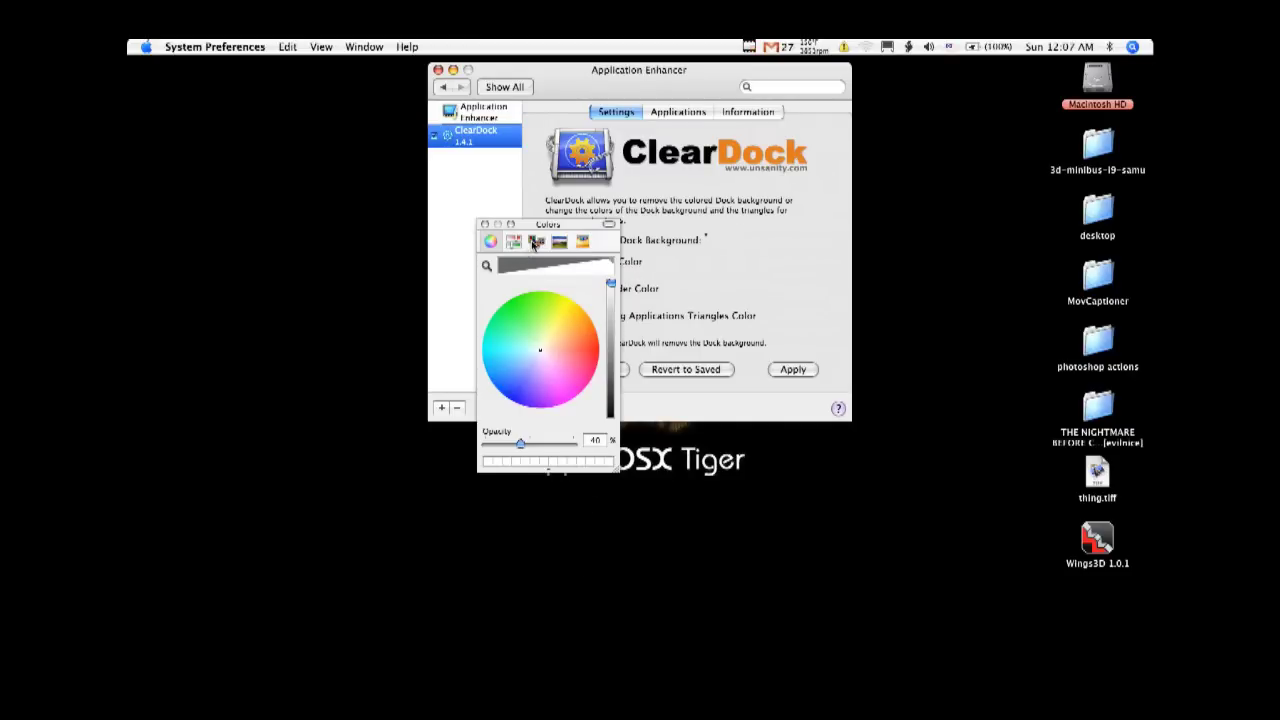
Step: Set the Dock fill colour to Black from the named colour list
left_click(535, 243)
scroll(528, 344, "up", 3)
left_click(515, 303)
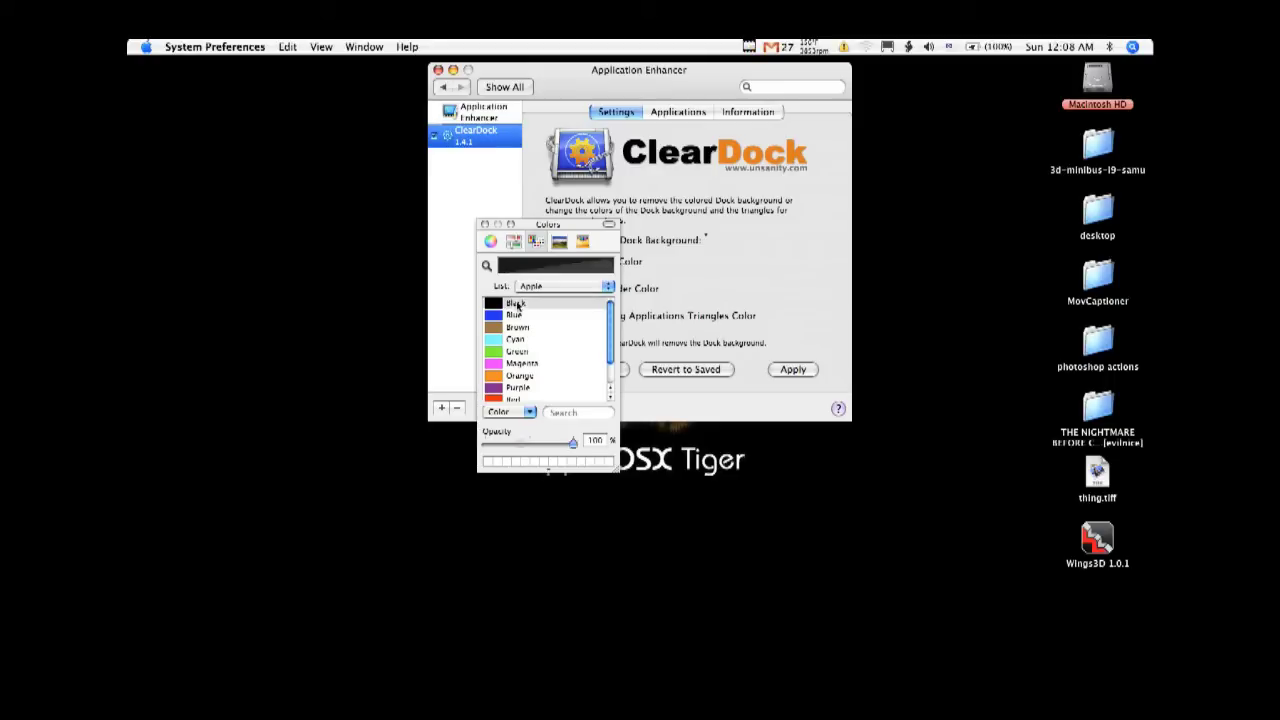
left_click(485, 225)
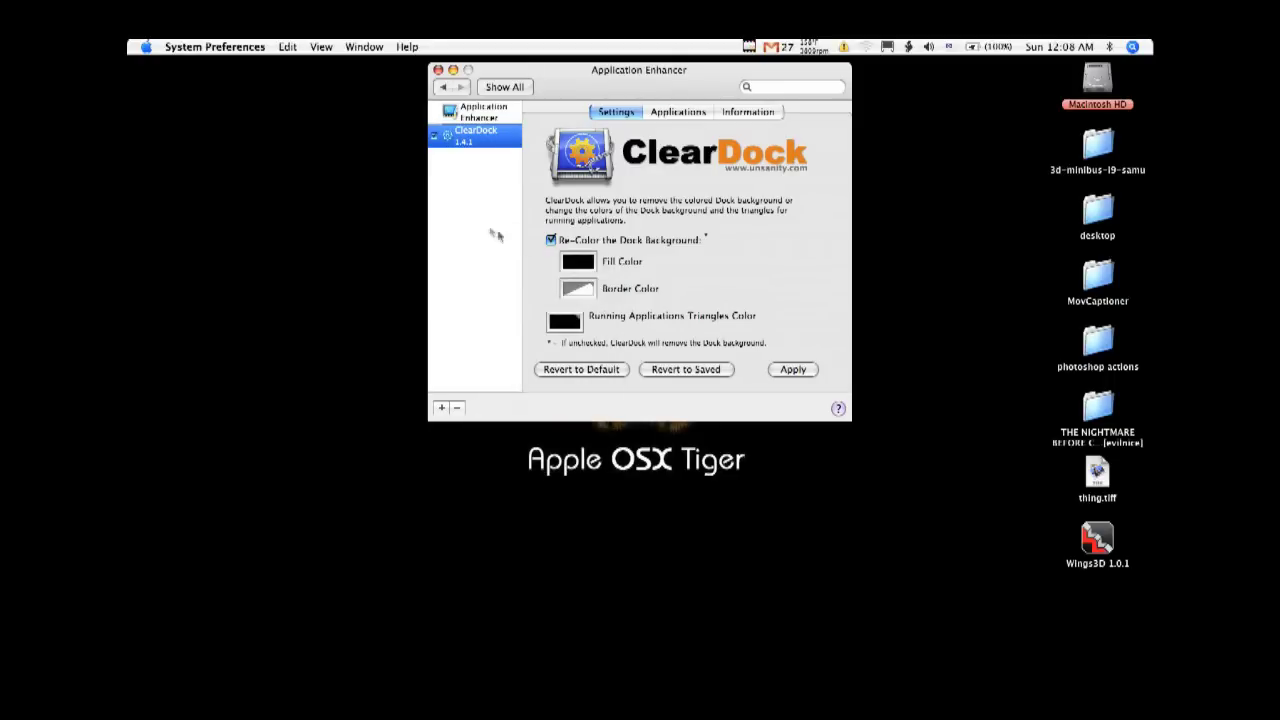
Step: Set the Dock border colour to Red
left_click(578, 288)
scroll(516, 322, "up", 3)
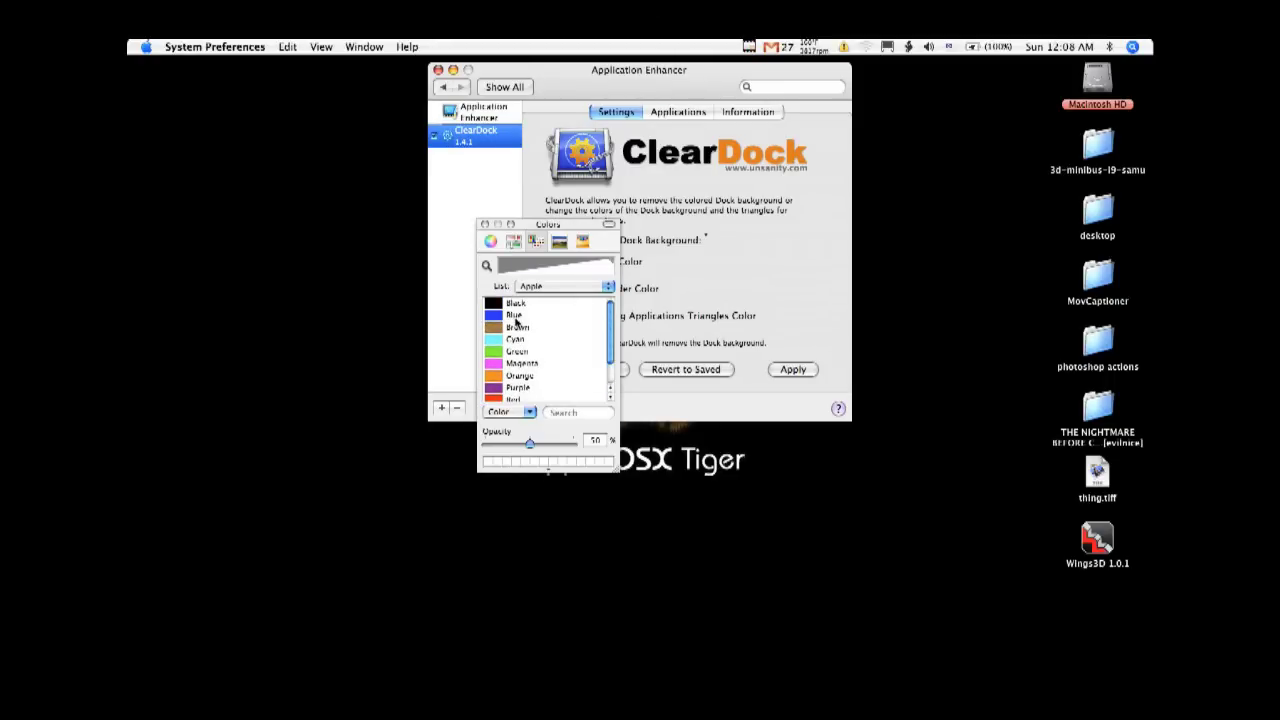
scroll(510, 378, "down", 1)
left_click(511, 391)
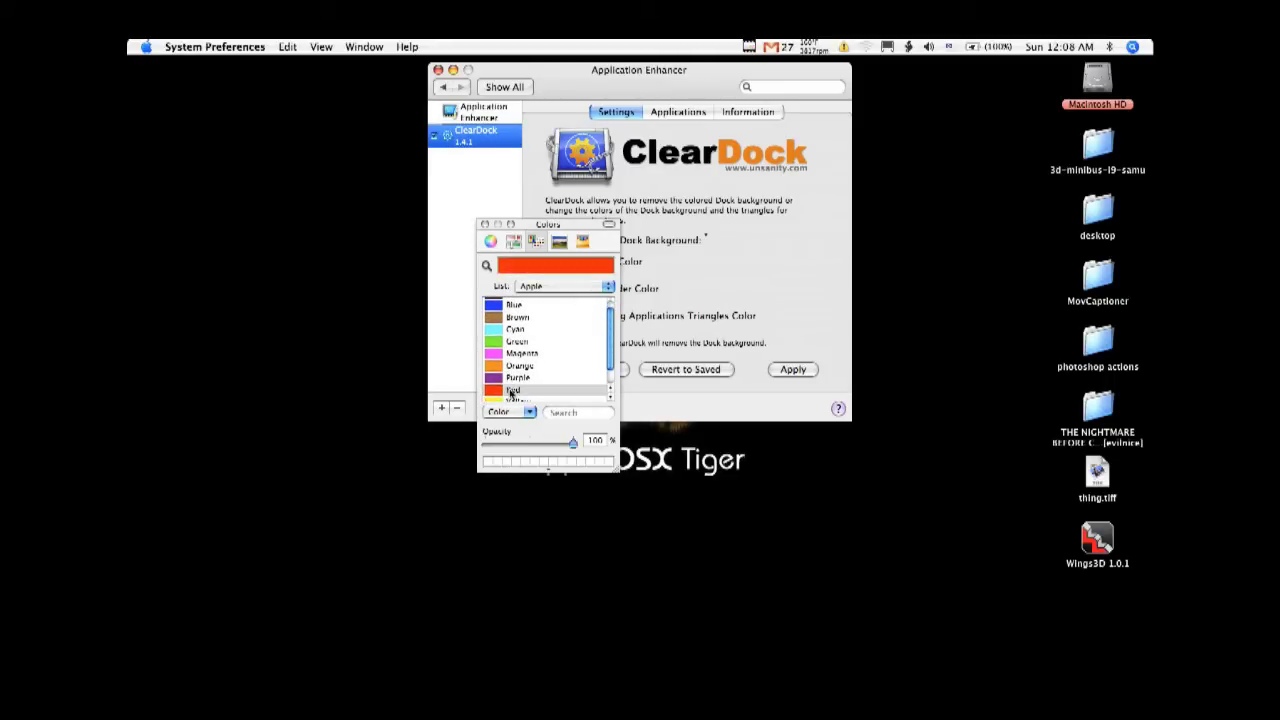
left_click(485, 224)
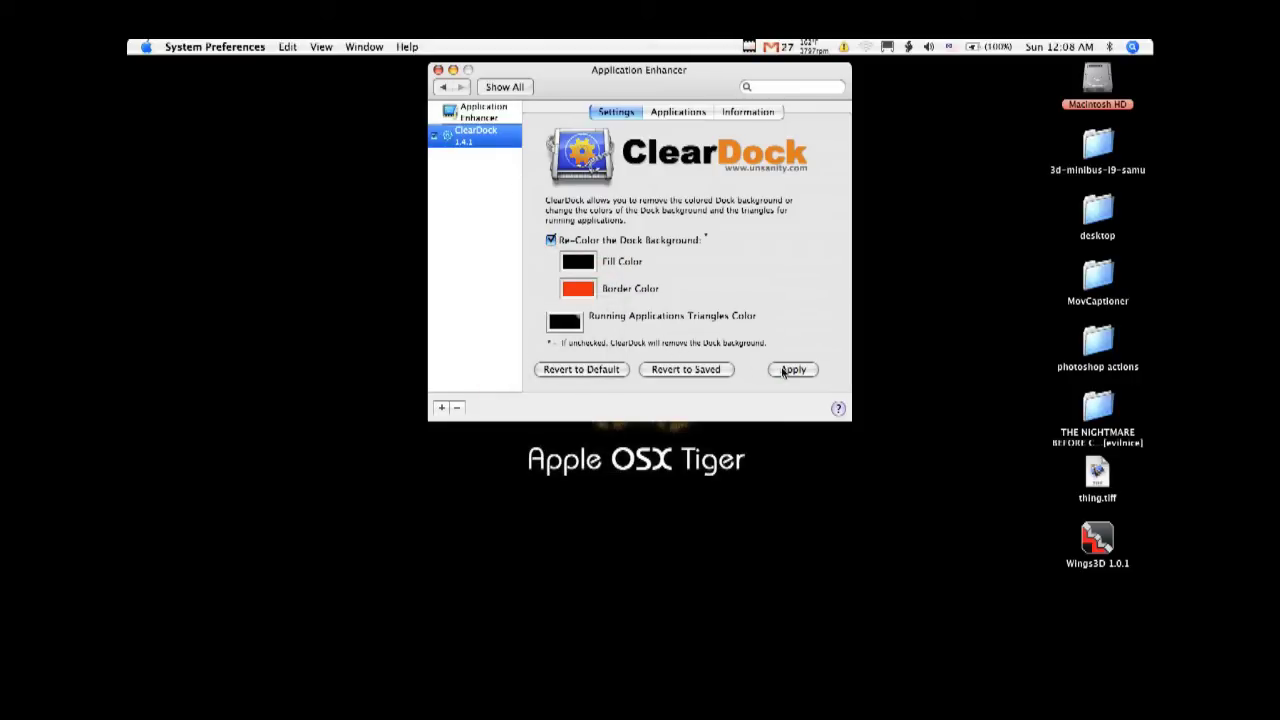
Step: Keep the running-app triangles White and apply the new Dock colours
left_click(586, 323)
scroll(531, 328, "down", 3)
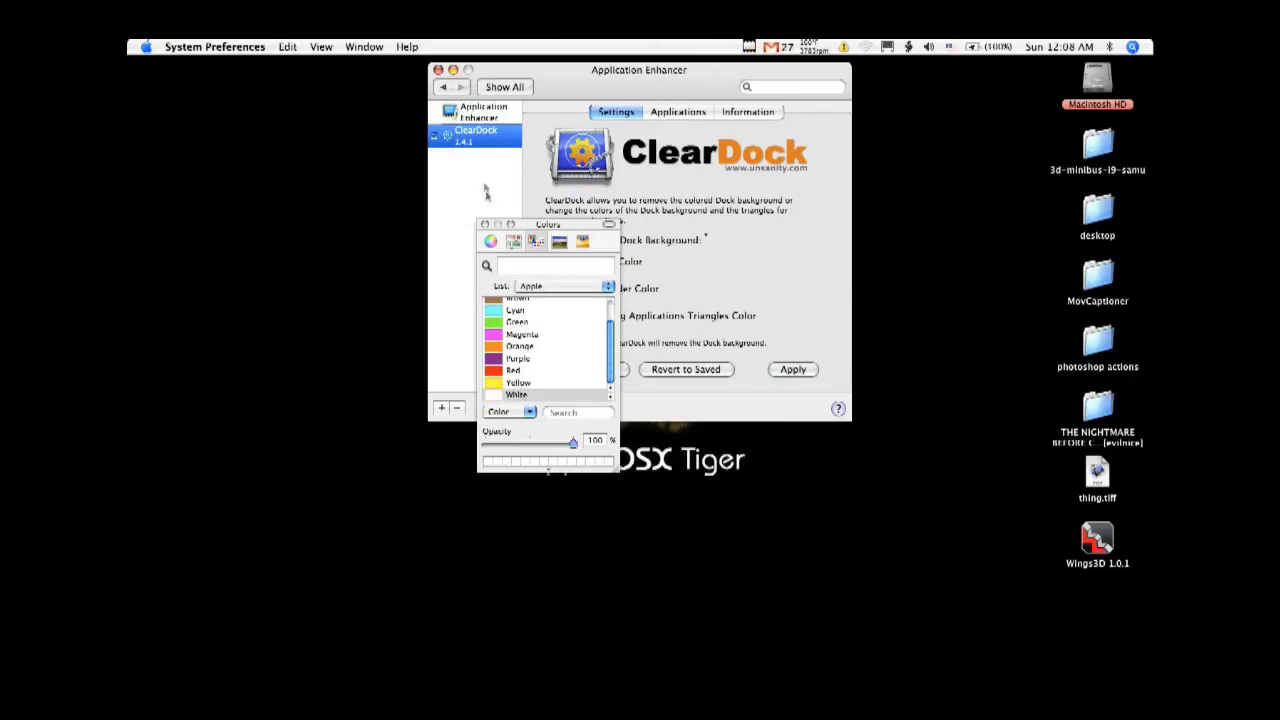
left_click(485, 224)
left_click(792, 369)
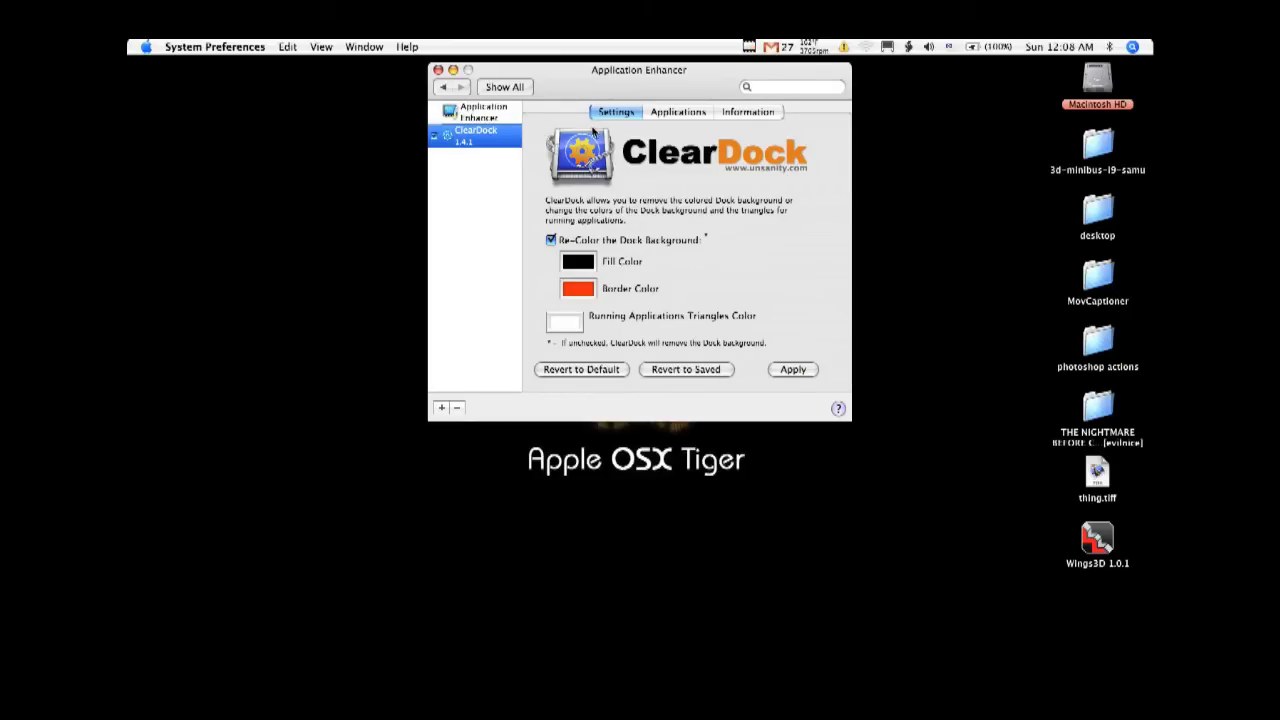
Step: Return to the Application Enhancer About page listing ClearDock 1.4.1
left_click(500, 116)
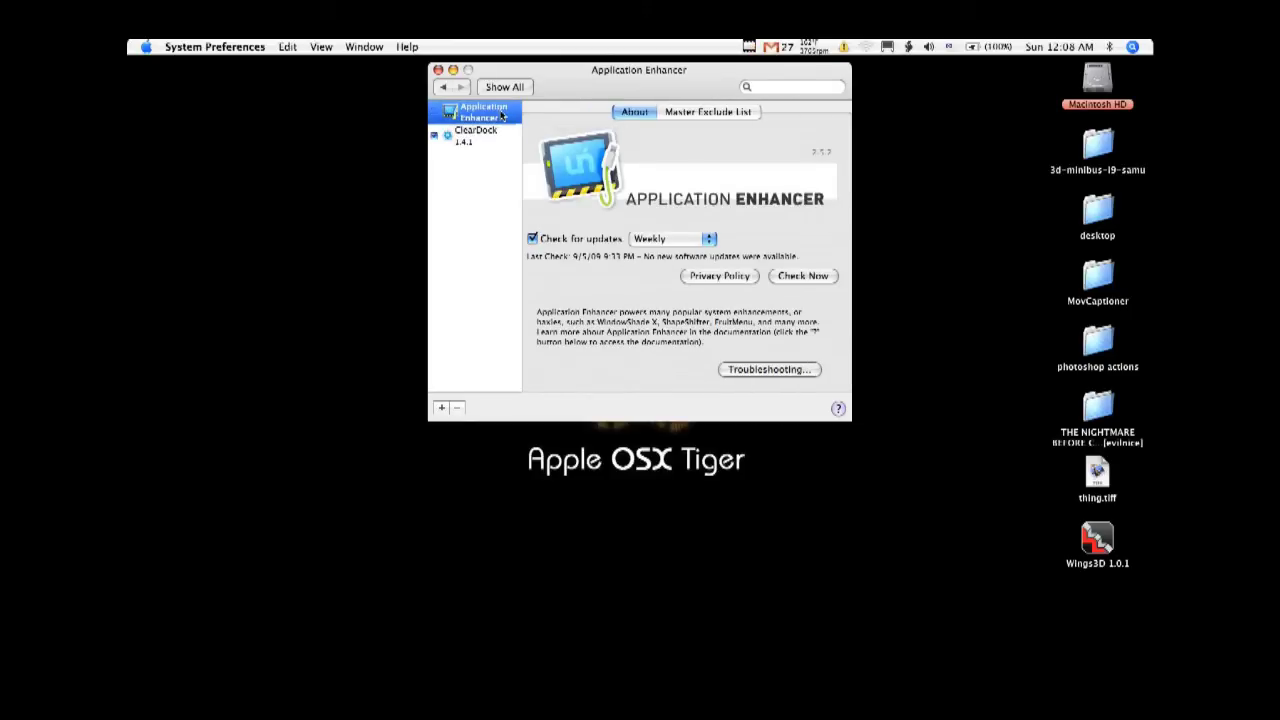